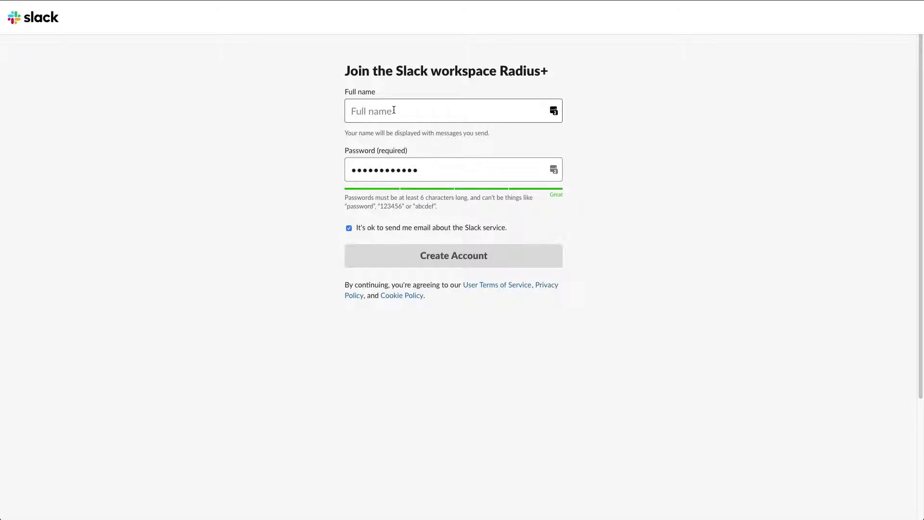
Step: Fix the full name, turn off 'It's ok to send me email', and create the account
key(BackSpace)
text(ter)
click(349, 227)
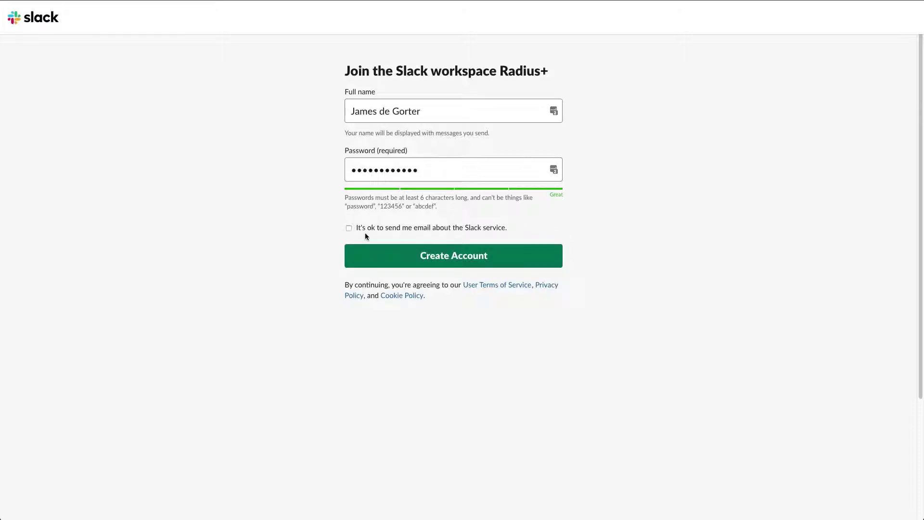
click(434, 266)
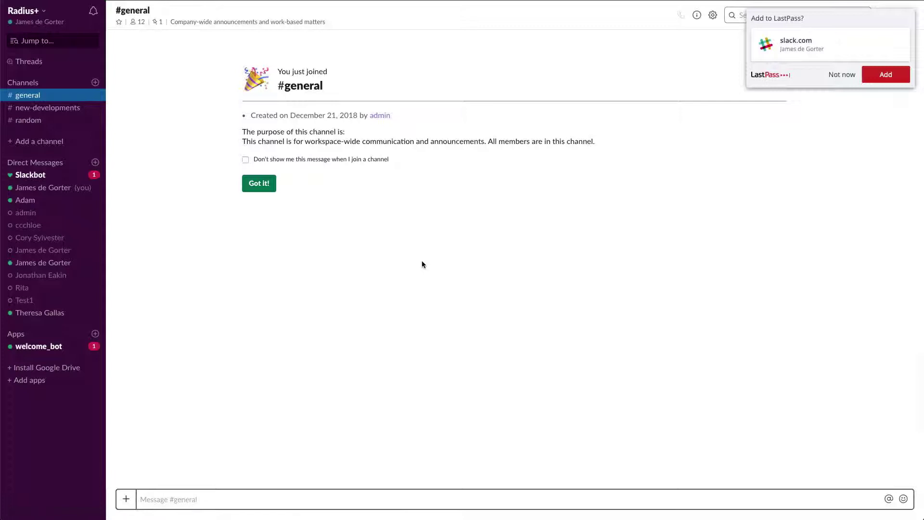
Step: Dismiss the LastPass save-password offer with 'Not now'
click(841, 75)
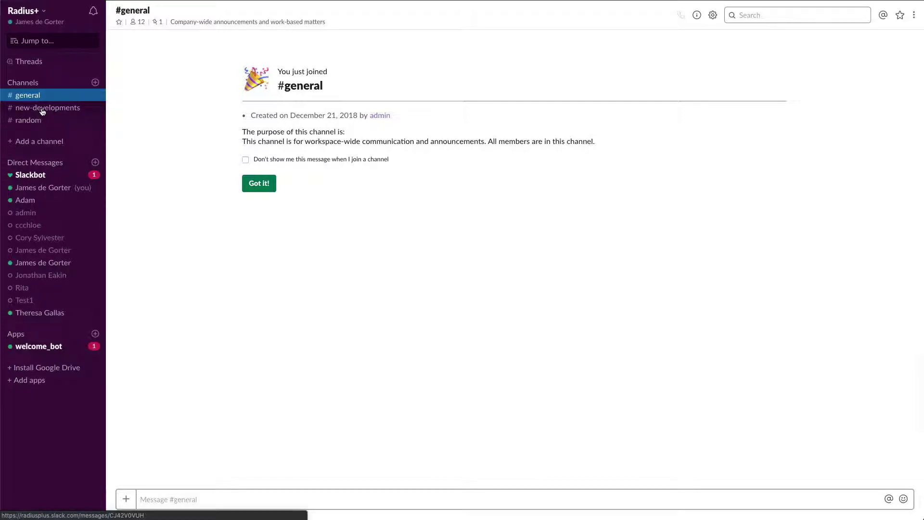
Step: Switch to the #new-developments channel from the sidebar
click(42, 109)
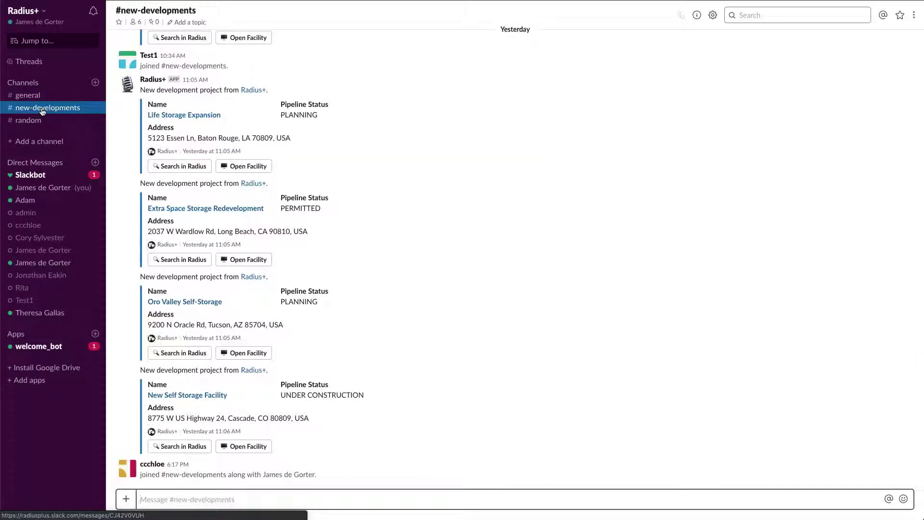